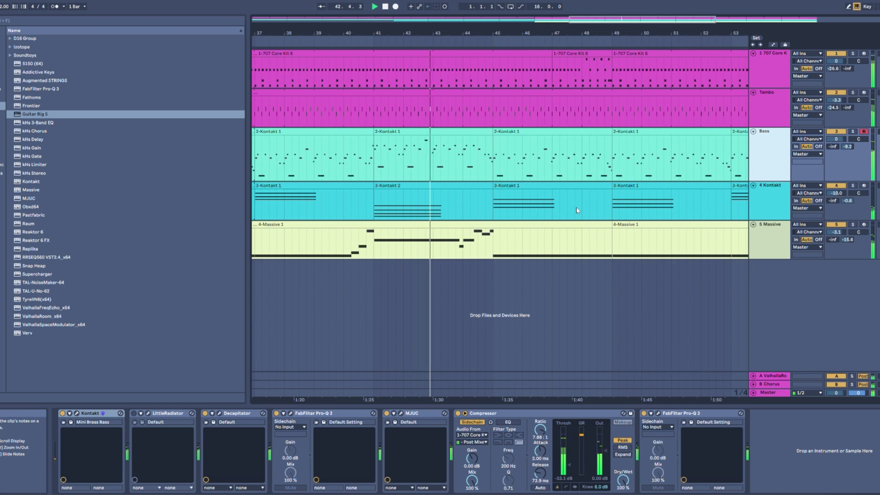
Step: Arm track 1, the 707 Core Kit, for recording in Session view, then return to Arrangement view
key(Tab)
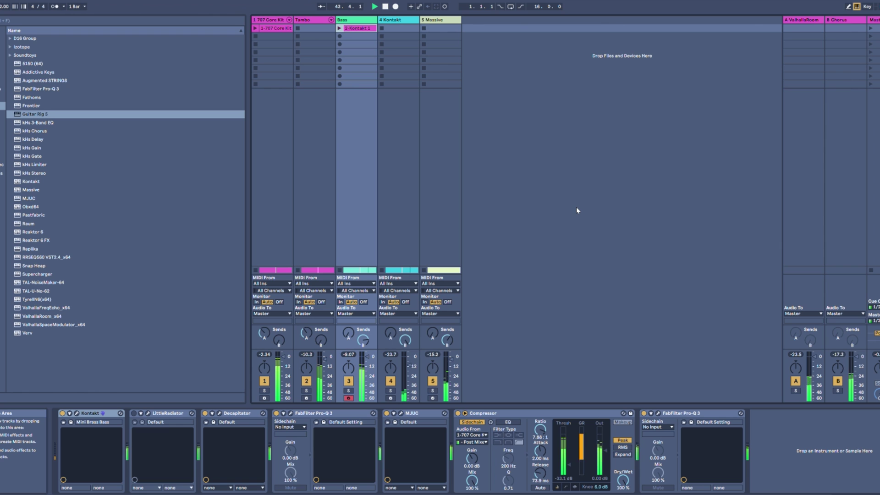
click(264, 398)
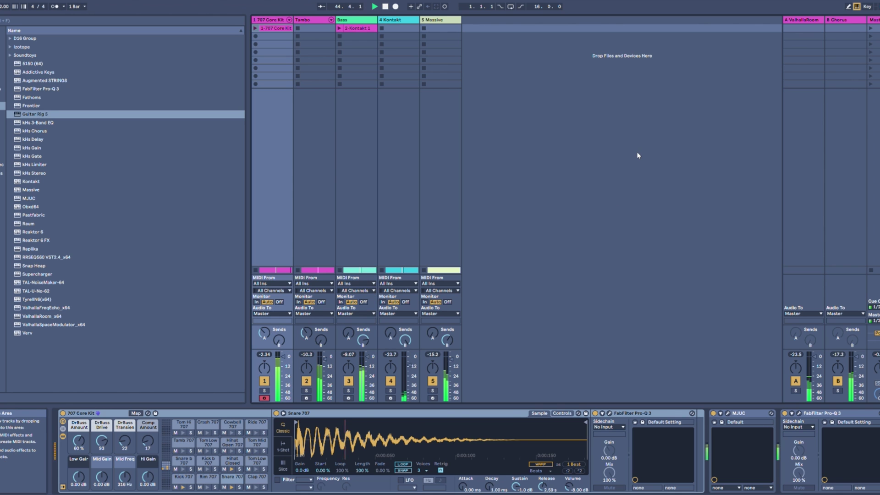
key(Tab)
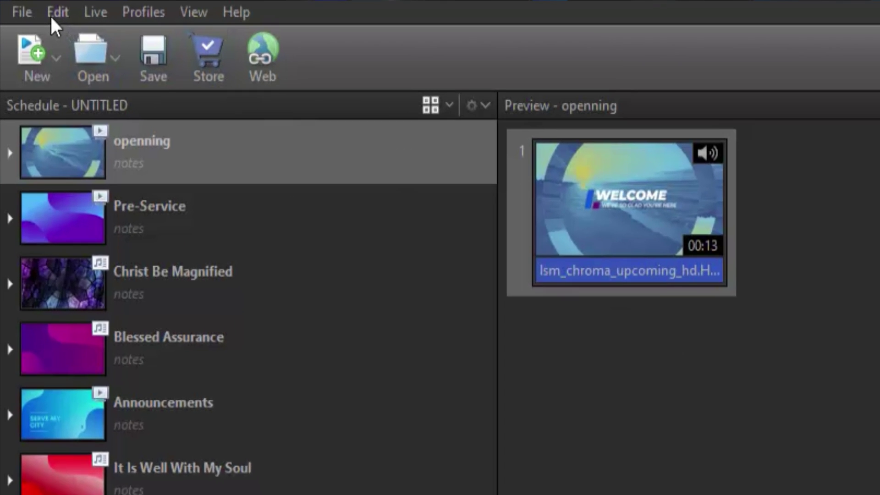
Step: Tick Enable Remote Control on the Advanced page of EasyWorship's Options and confirm with OK
click(51, 14)
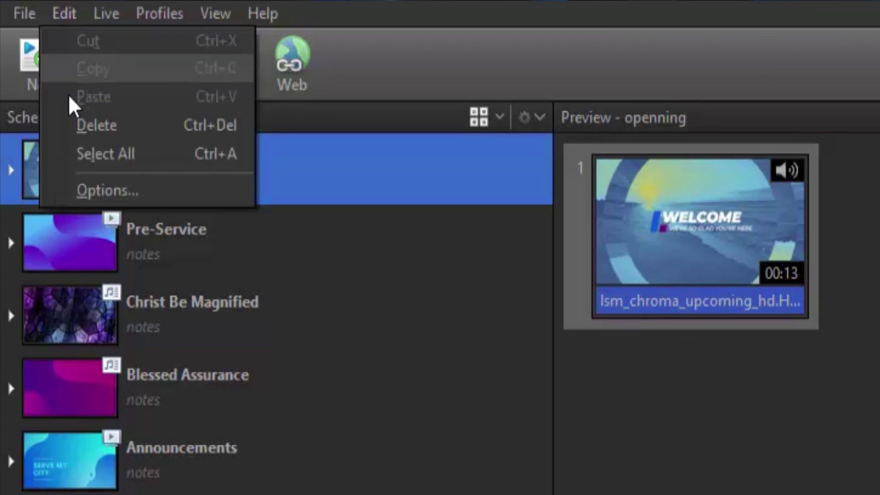
click(75, 171)
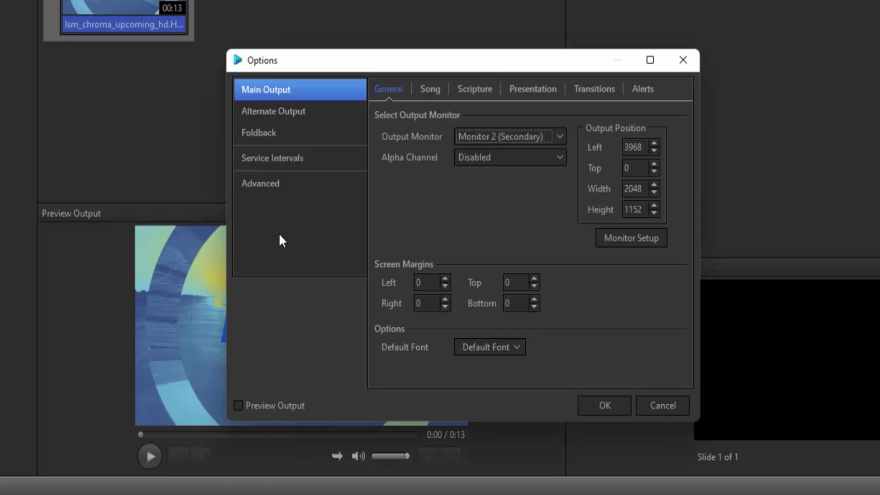
click(274, 183)
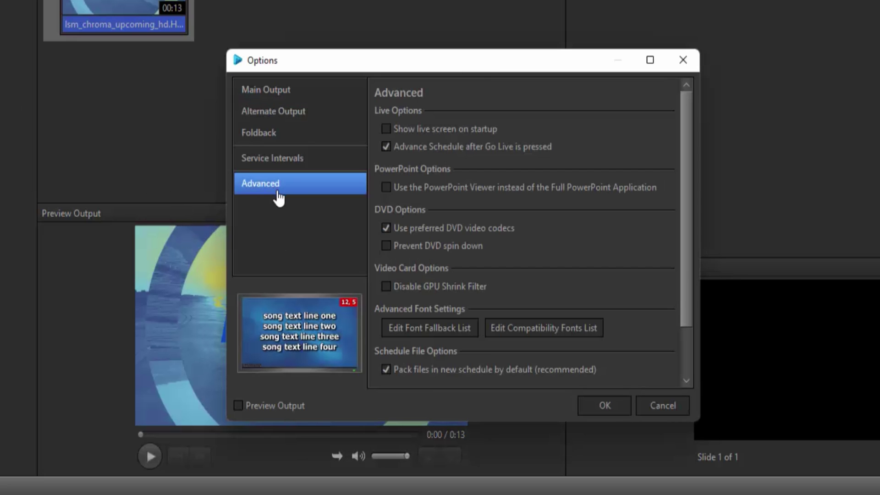
scroll(443, 321, down, 3)
click(386, 348)
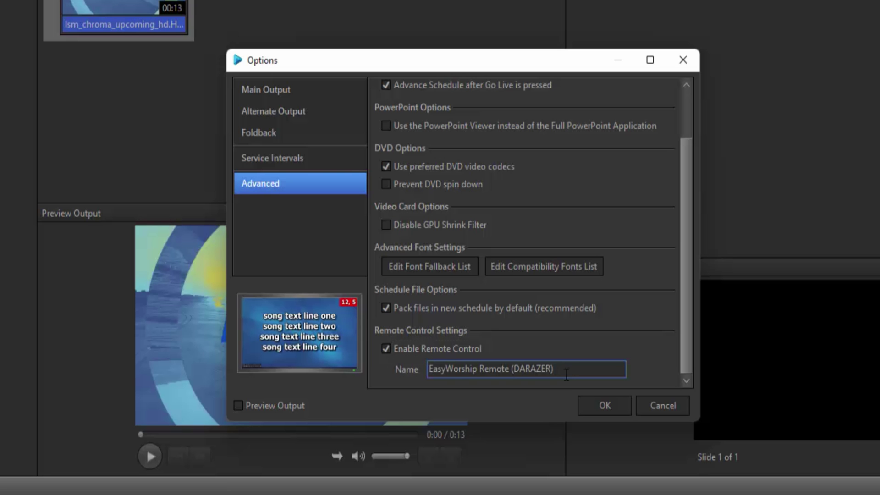
click(601, 406)
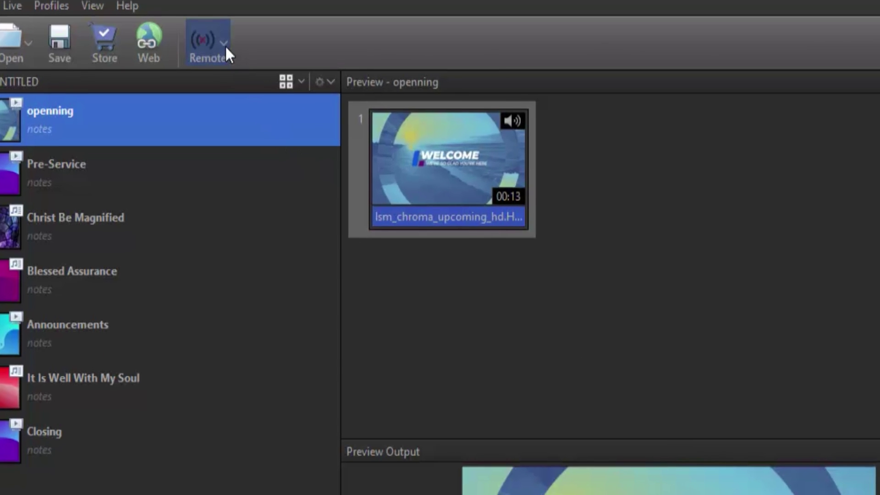
Step: Turn EasyWorship Remote on and add a new MIDI control from the MIDI section
click(224, 51)
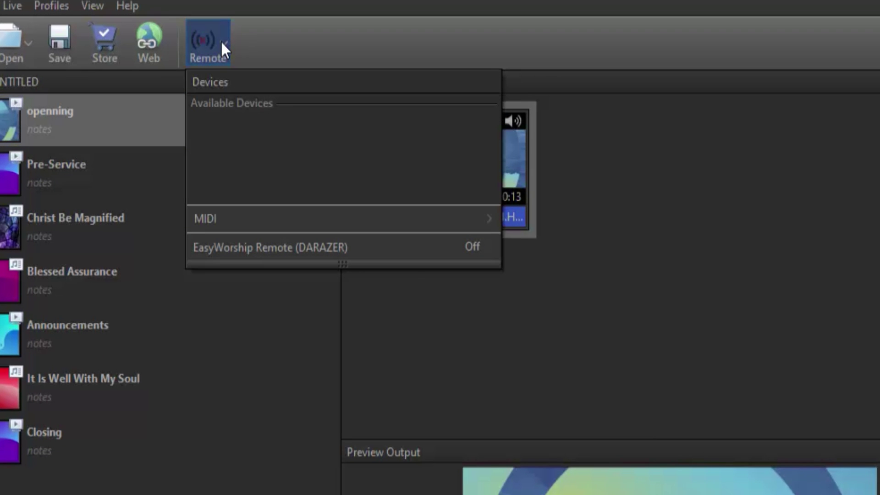
click(477, 249)
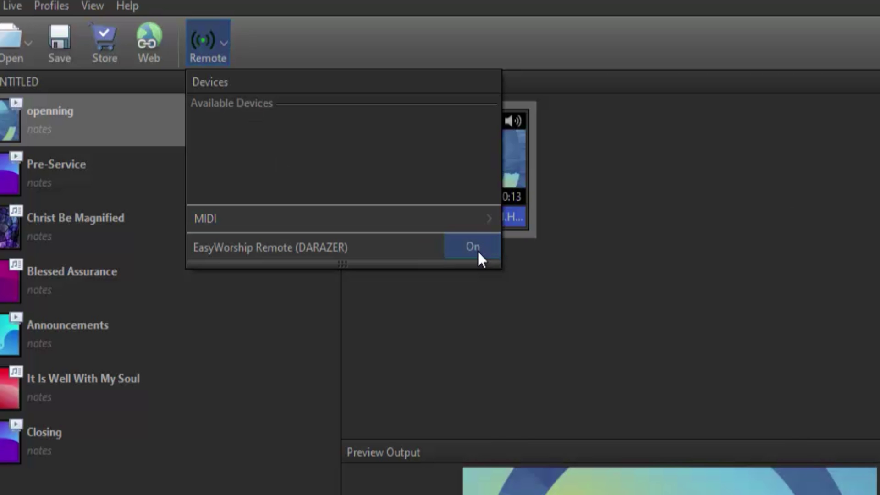
mouse_move(474, 213)
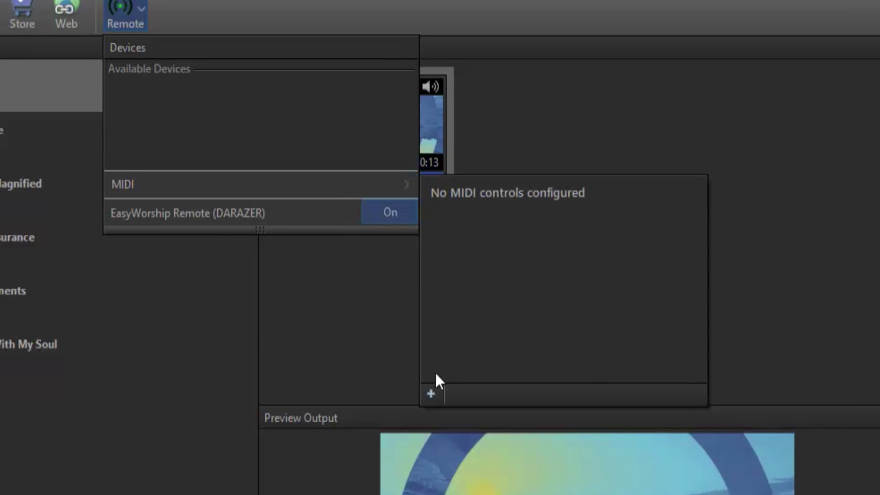
click(514, 428)
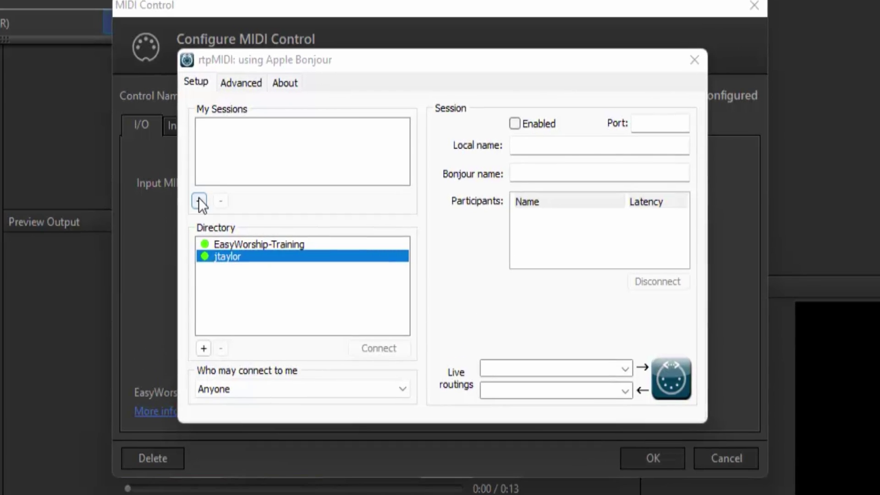
Step: Create and enable an rtpMIDI session with local and Bonjour name 'Ableton', then add a second session
click(199, 201)
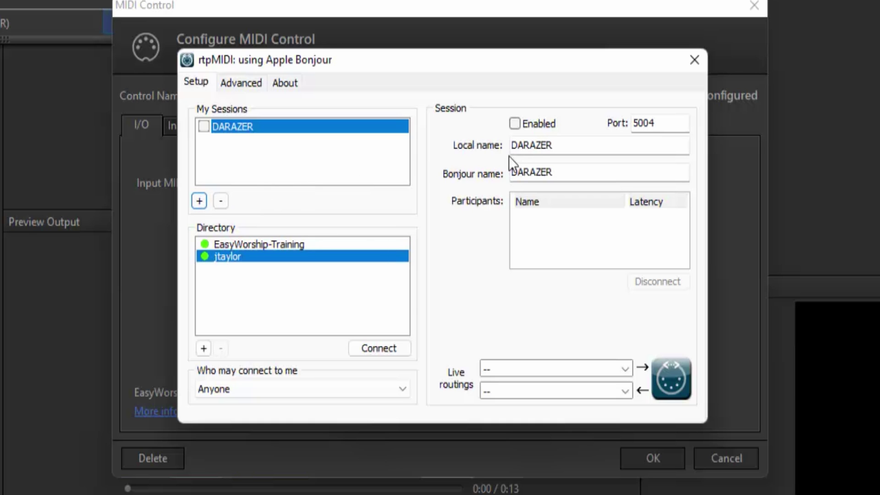
text(Ableton)
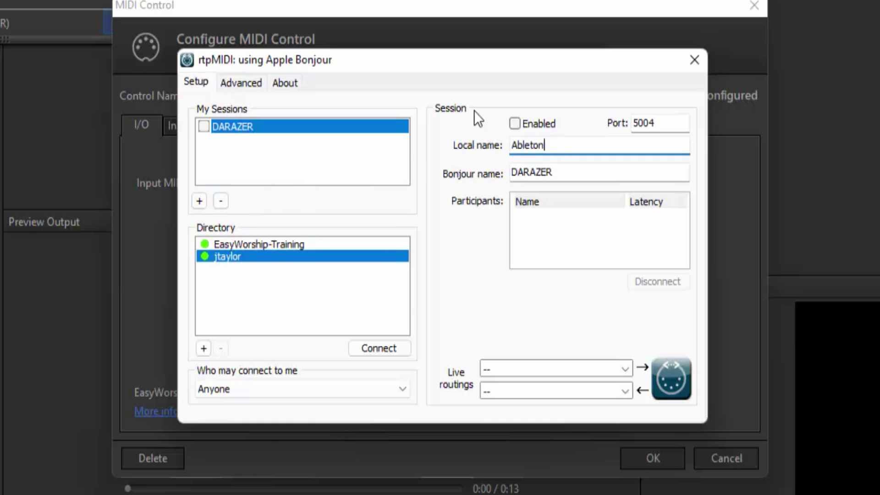
key(Tab)
text(Ableton)
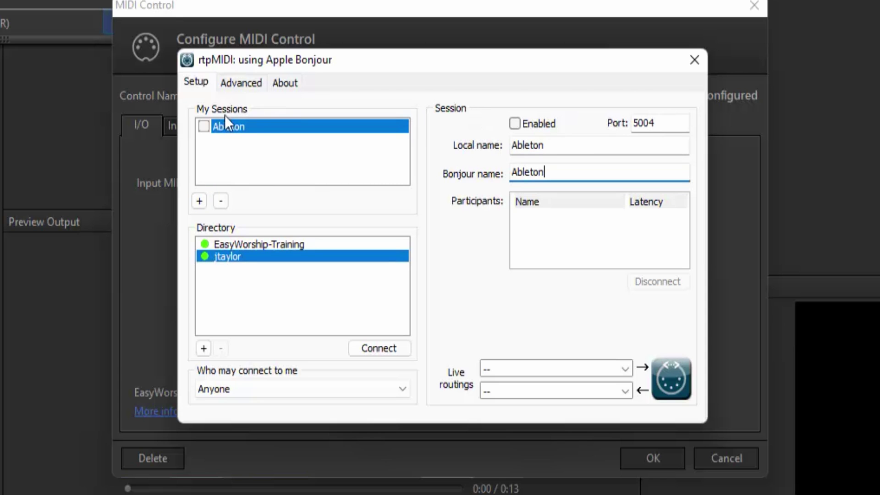
click(204, 126)
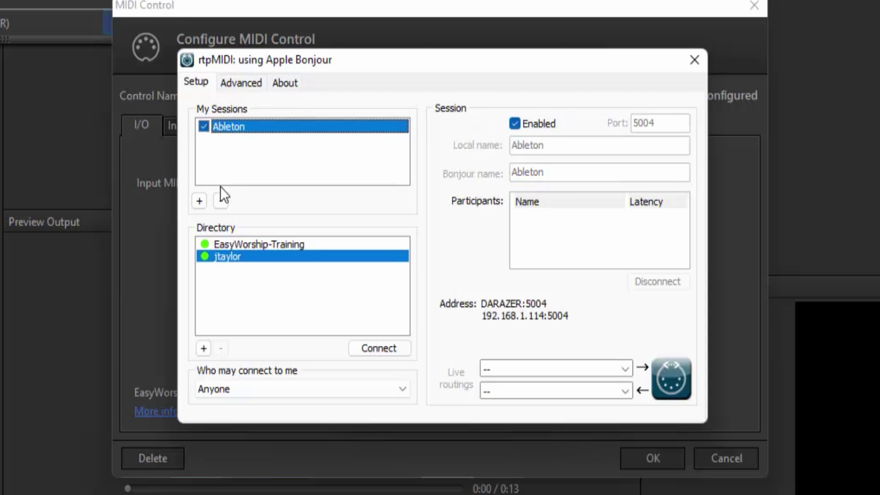
click(199, 201)
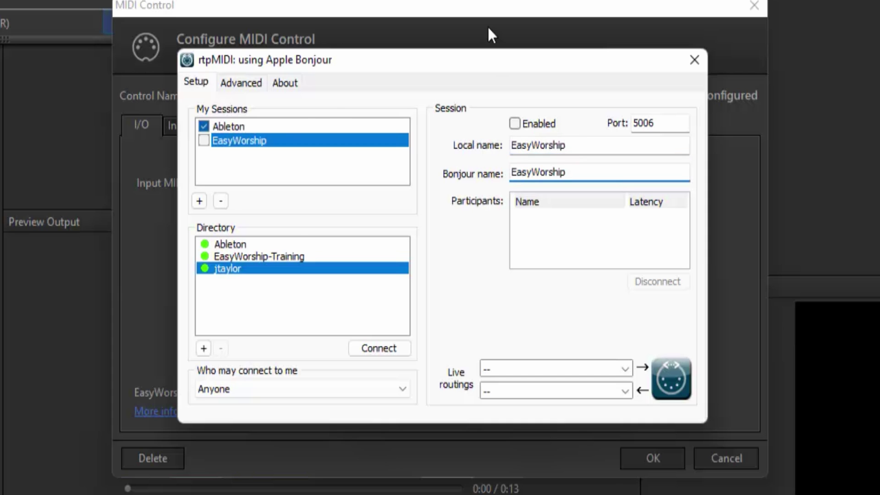
Step: Enable the EasyWorship session and connect Ableton from the Directory as its participant
click(203, 141)
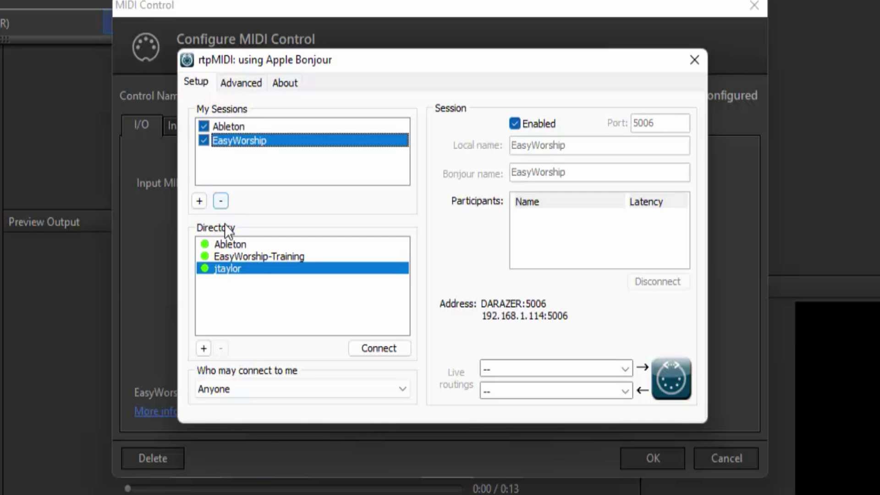
click(233, 243)
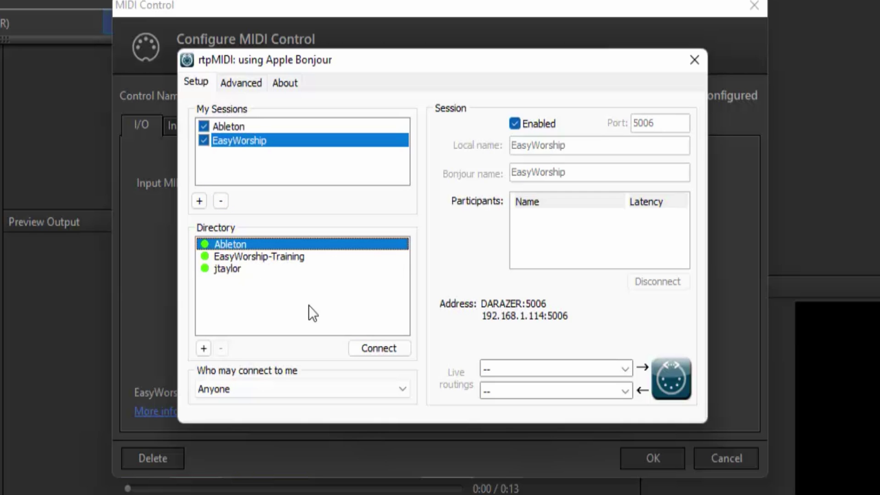
click(379, 348)
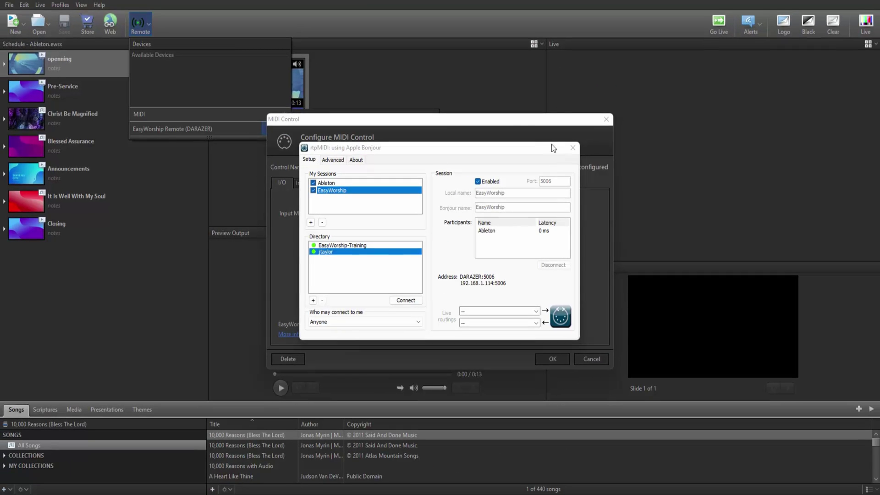
Step: Name the MIDI control 'Ableton', use input device EasyWorship on Any channel, and show Input Cues
click(506, 125)
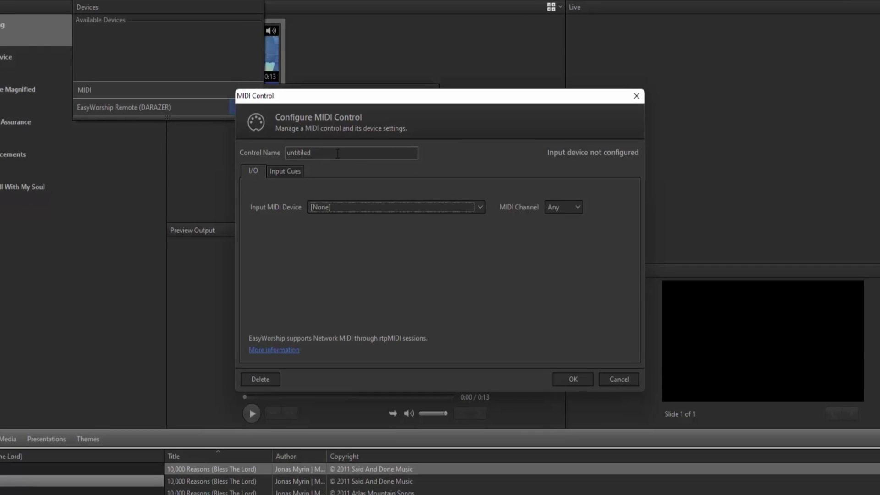
double_click(324, 141)
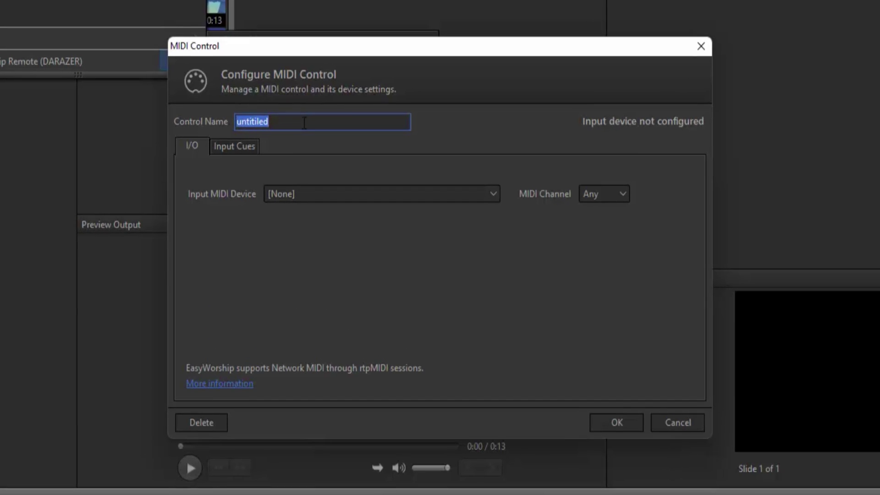
text(Ableton)
click(493, 196)
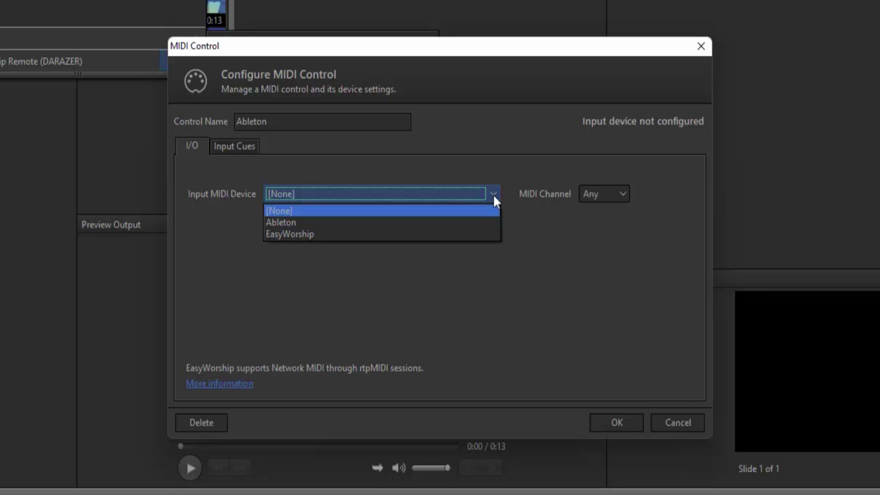
click(359, 234)
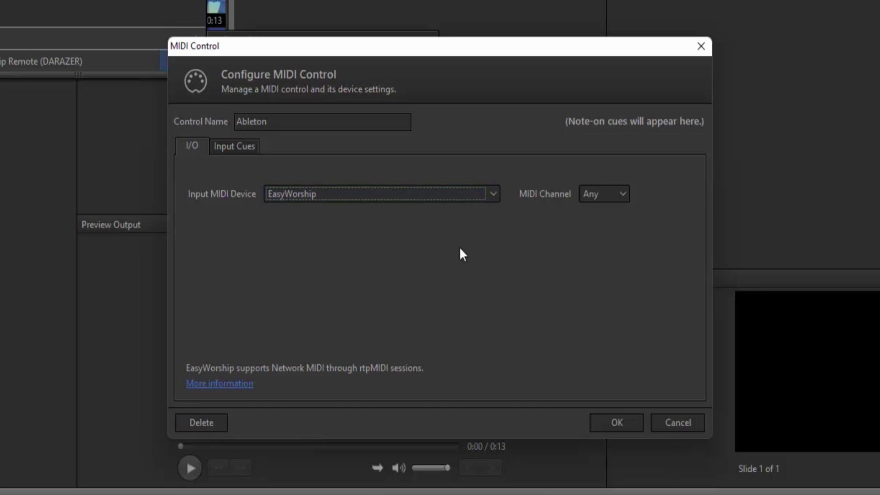
click(625, 193)
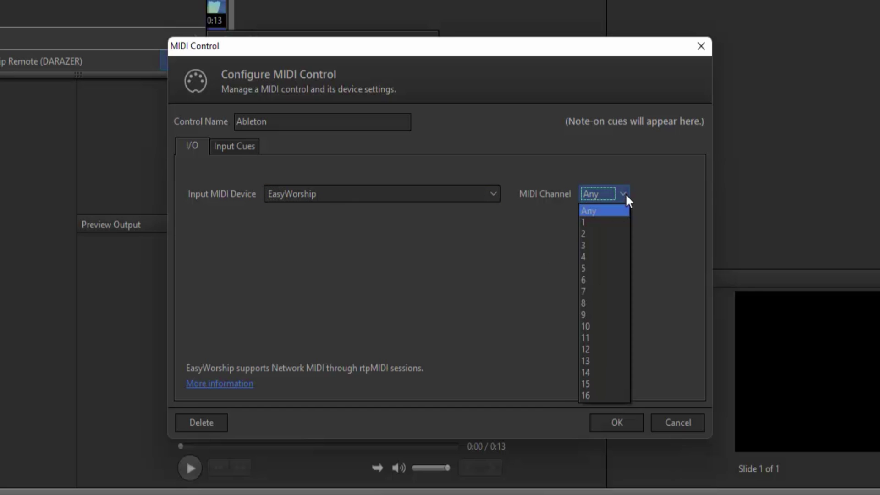
click(623, 191)
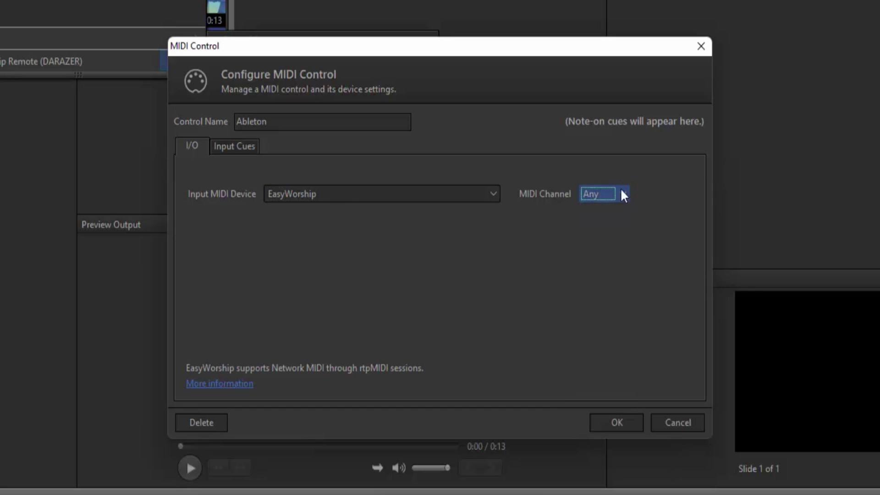
click(239, 154)
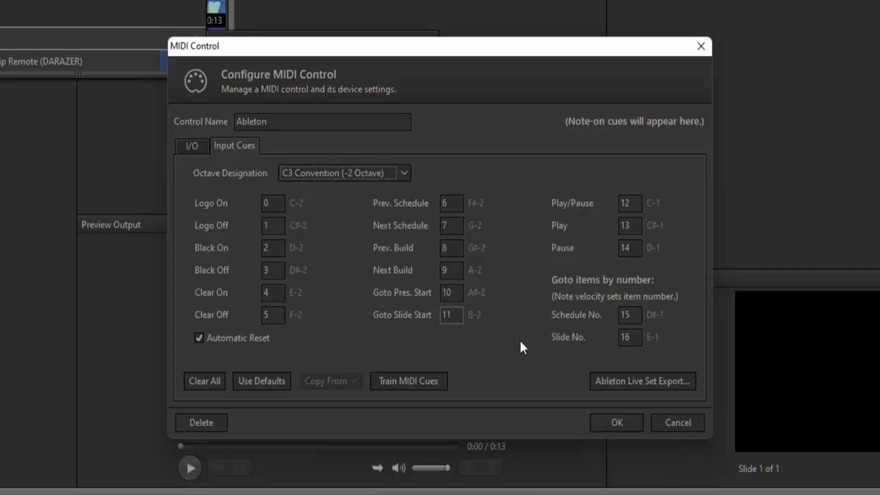
Step: Open the Ableton Live Set Export dialog from the Input Cues tab
click(642, 380)
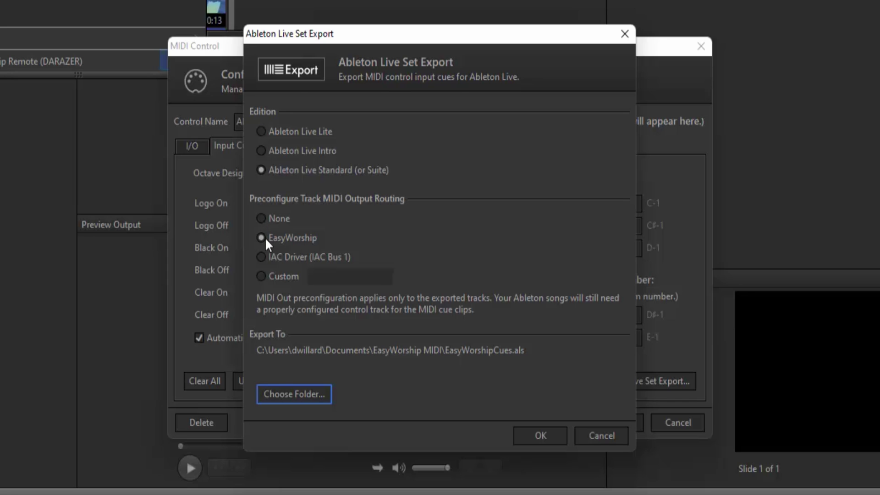
click(290, 396)
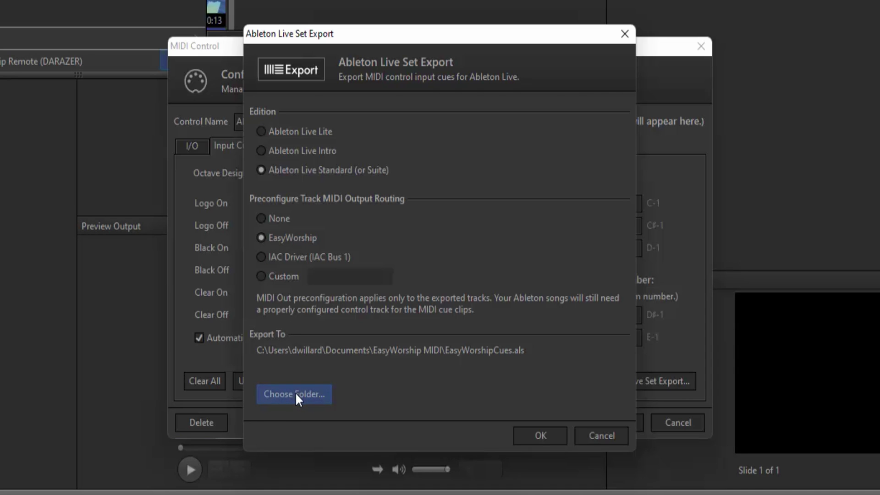
scroll(430, 287, down, 5)
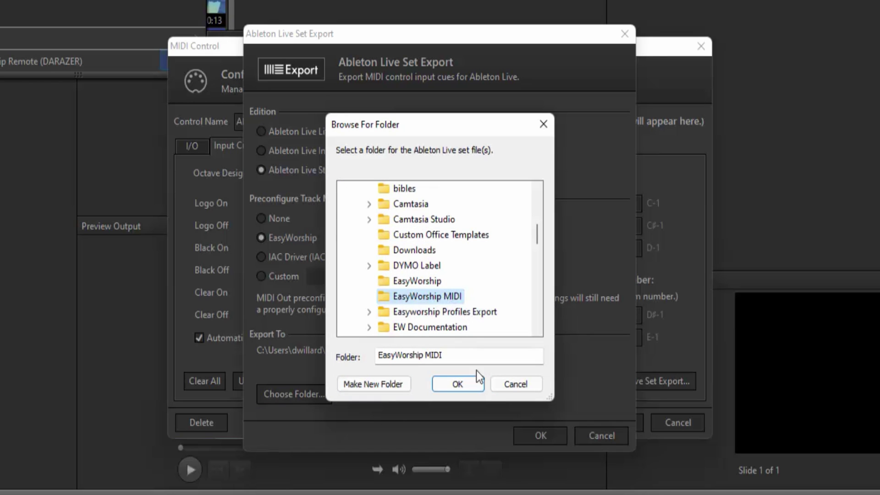
click(459, 385)
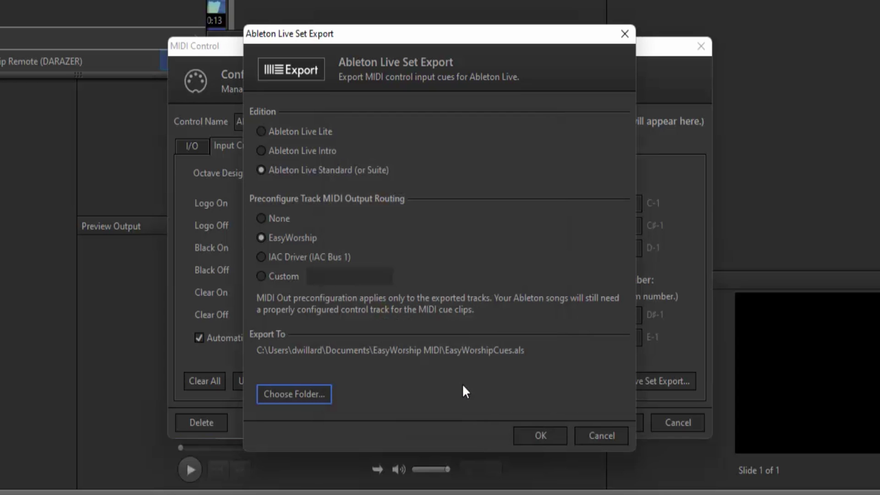
Step: Confirm the set export and control settings, then enable the Ableton MIDI device so it shows Ready
click(534, 434)
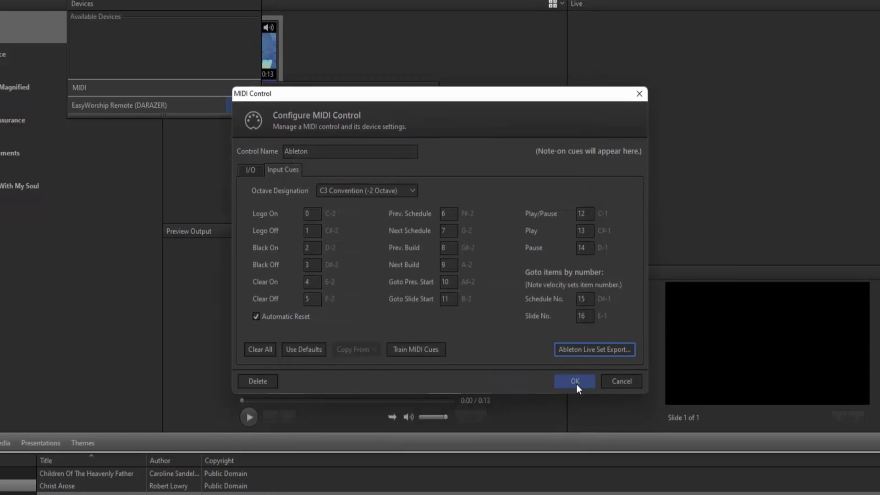
click(577, 383)
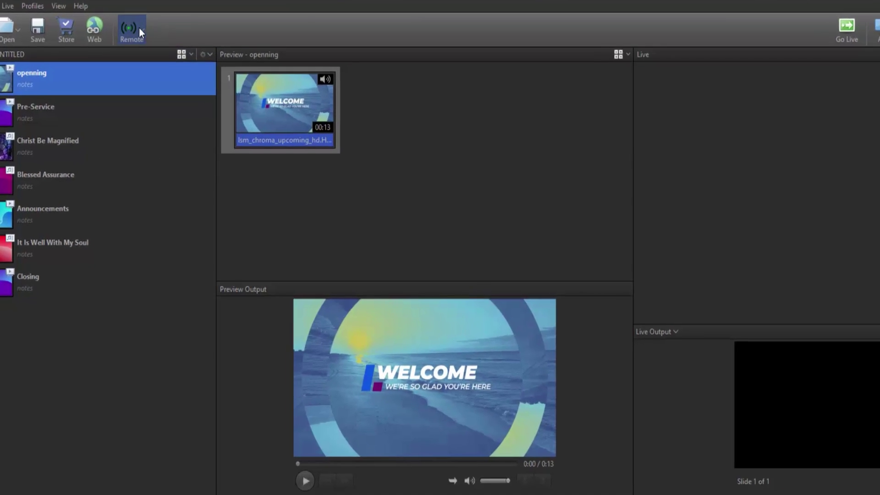
click(145, 25)
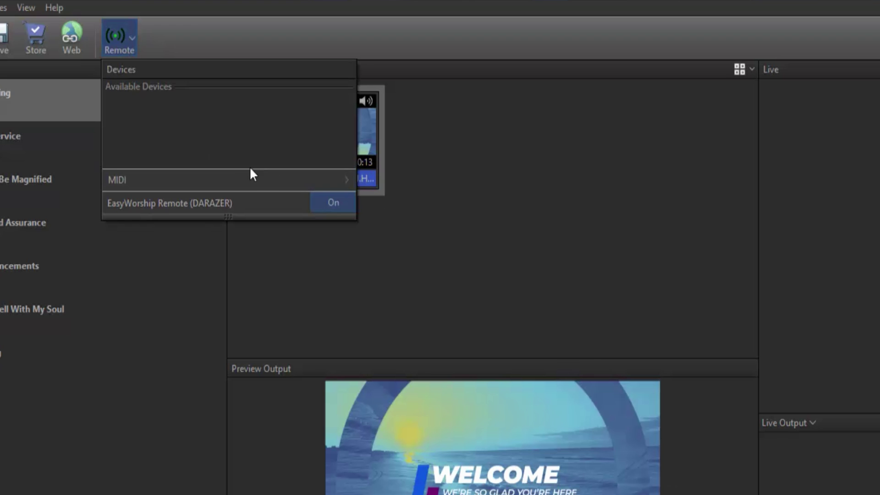
click(314, 187)
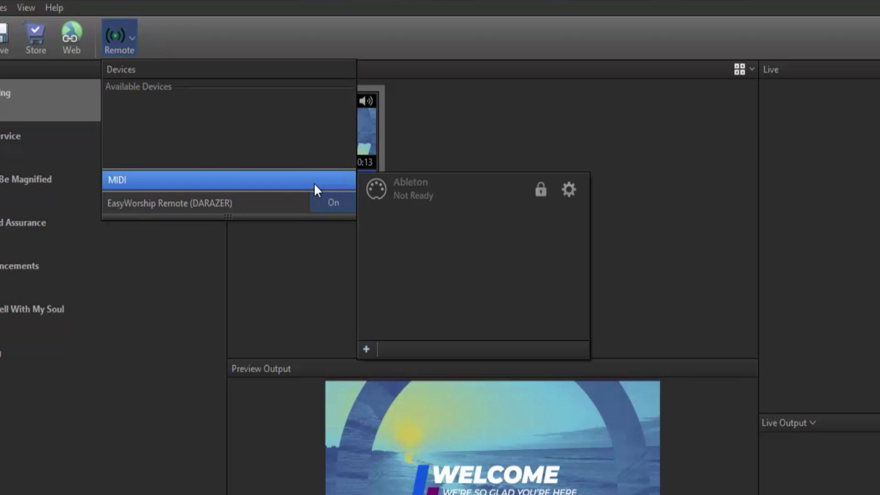
click(429, 194)
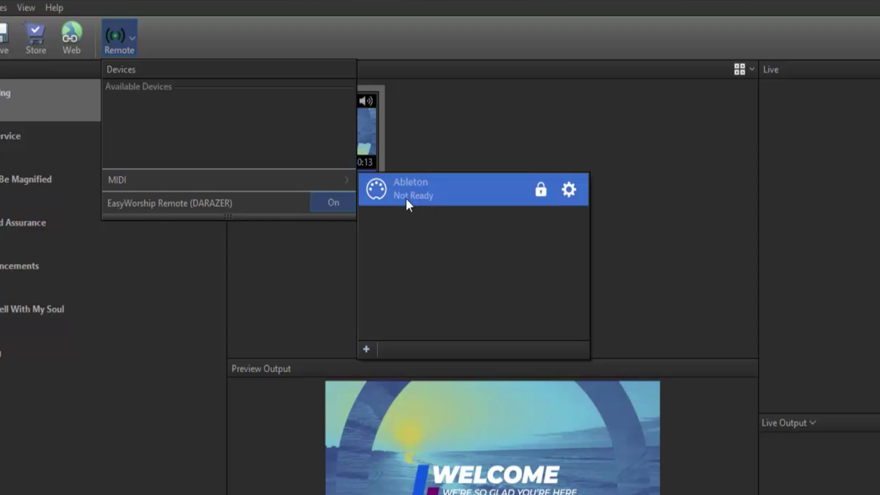
click(541, 189)
Step: Turn off Track input for the Ableton port in Live's MIDI preferences and route 1 MIDI's output to Ableton
key(Escape)
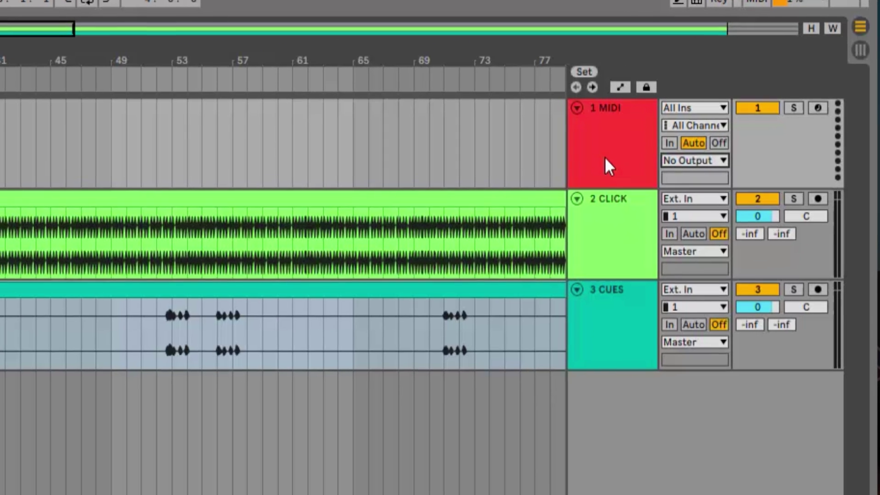
right_click(589, 166)
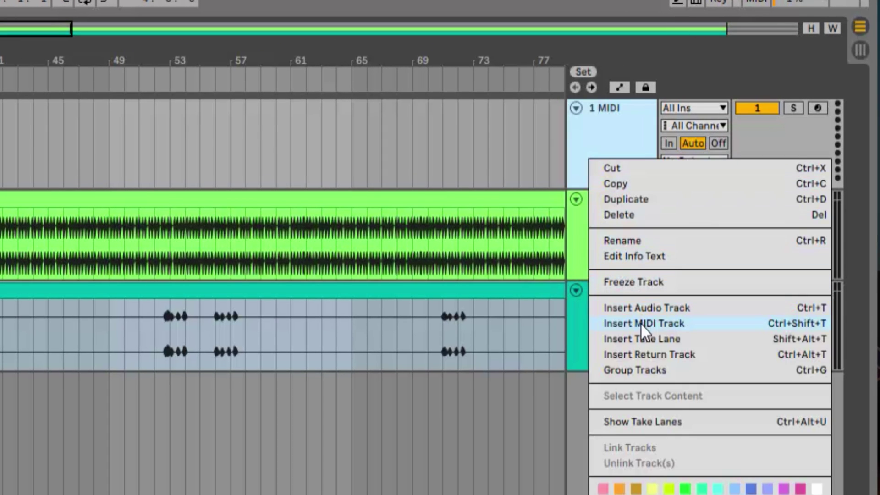
click(571, 408)
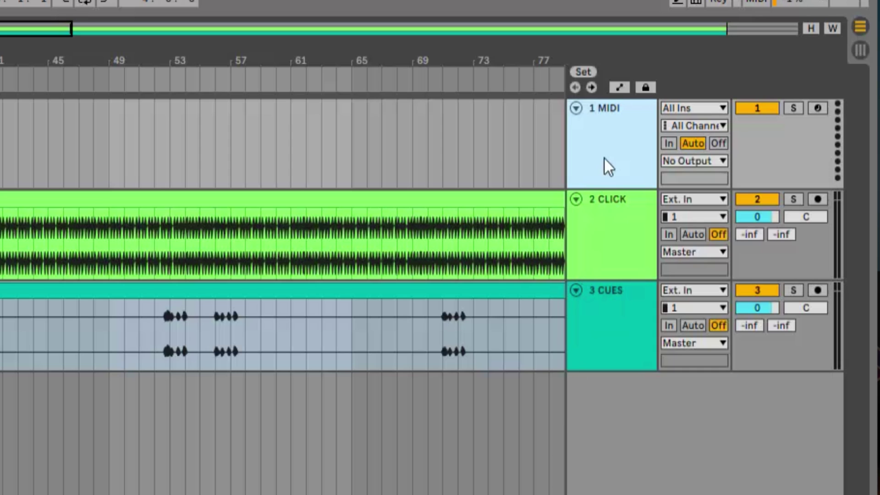
click(724, 161)
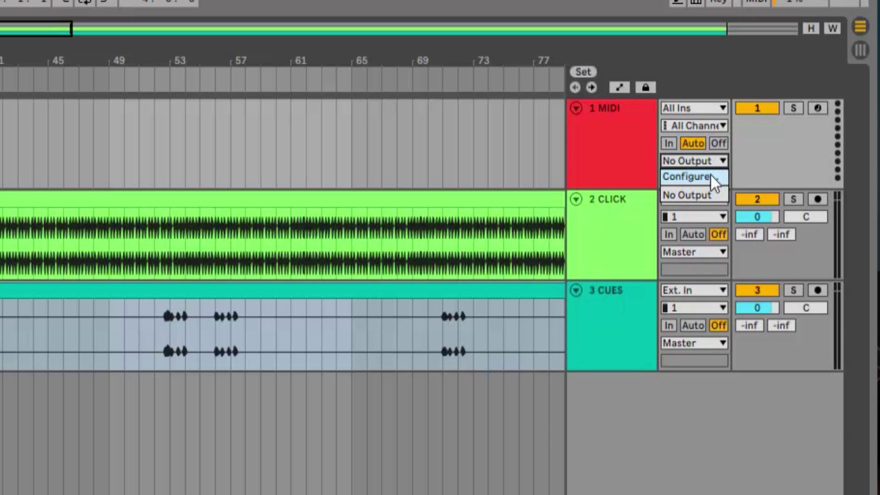
click(710, 176)
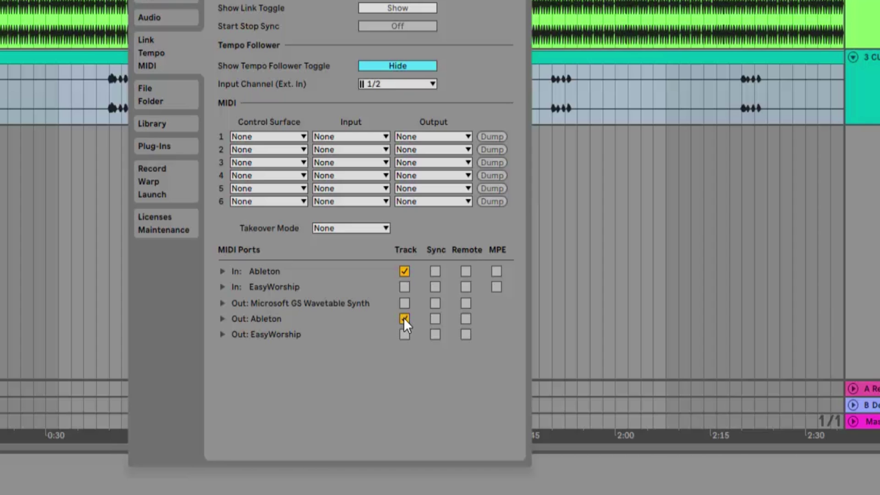
click(404, 271)
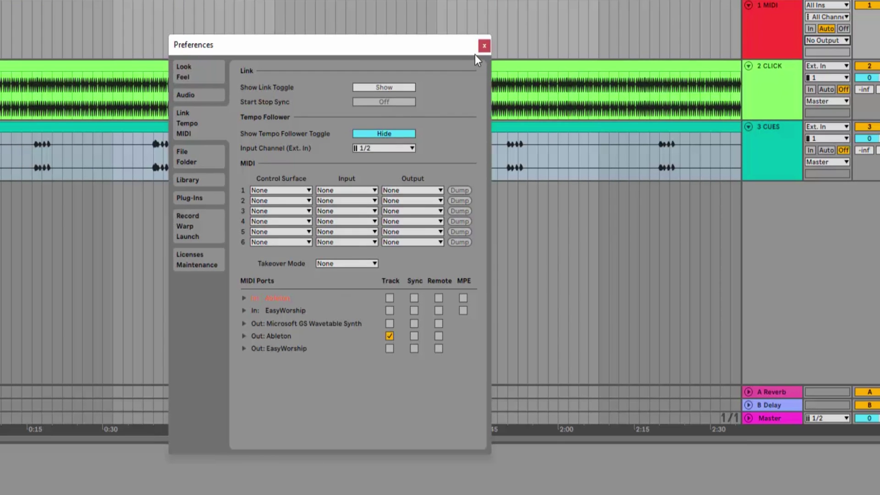
click(483, 47)
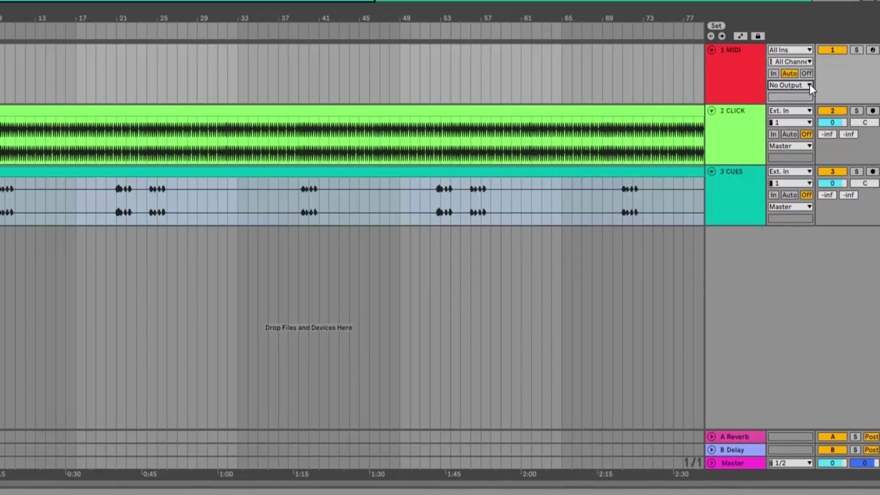
click(810, 85)
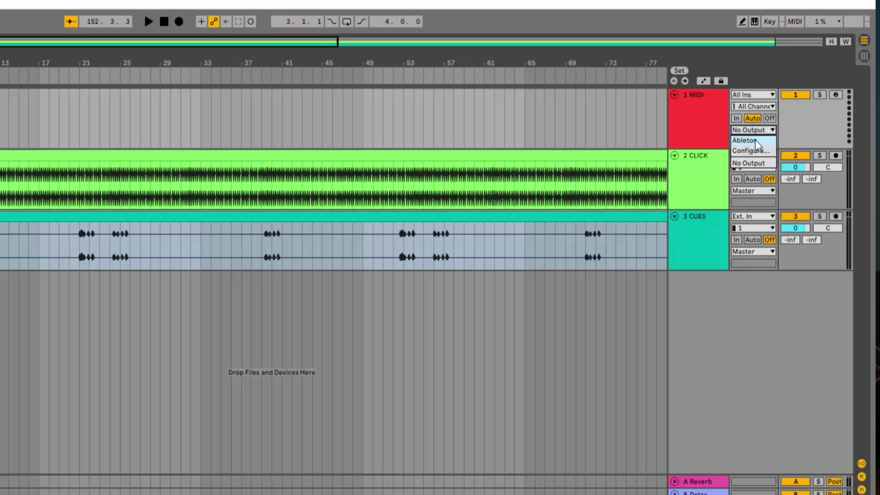
click(792, 94)
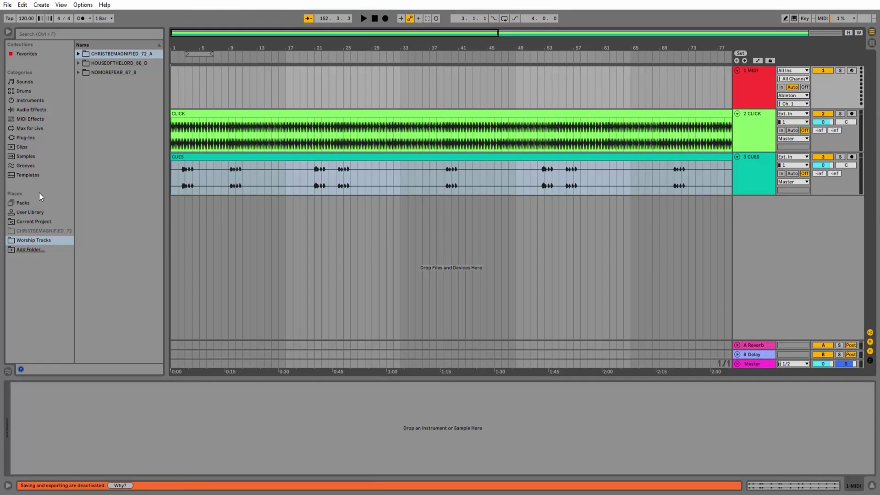
Step: Add Documents\EasyWorship MIDI to the browser Places and expand EasyWorshipCues.als to show its cue groups
click(30, 250)
scroll(125, 158, down, 5)
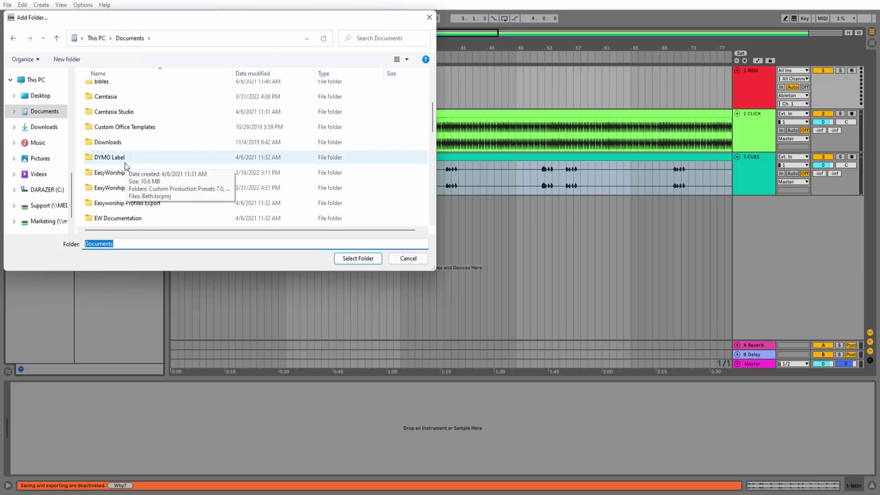
click(119, 191)
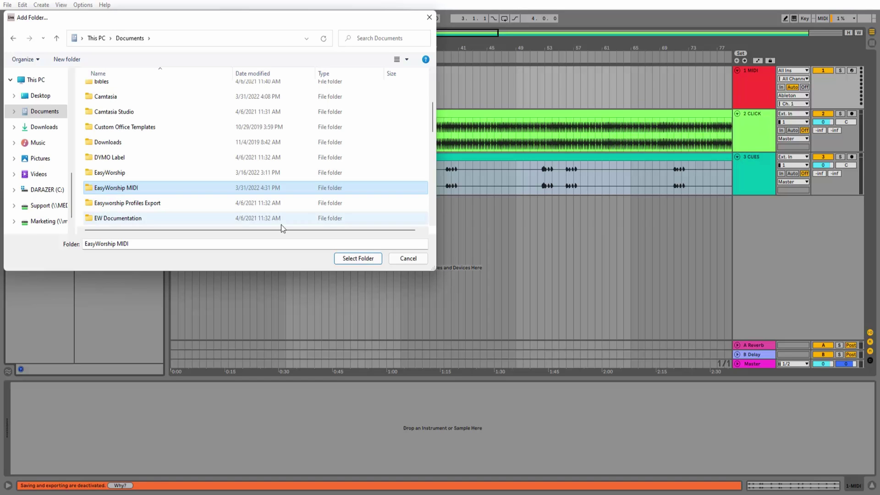
click(356, 258)
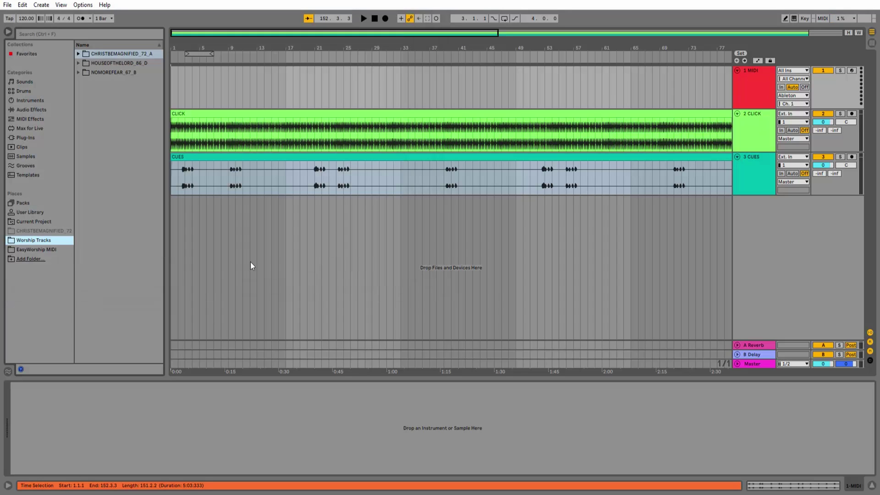
click(36, 250)
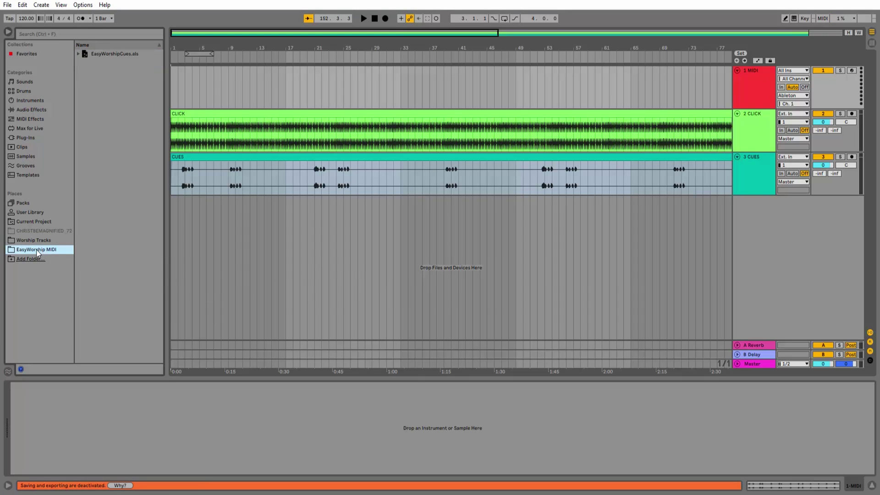
click(78, 54)
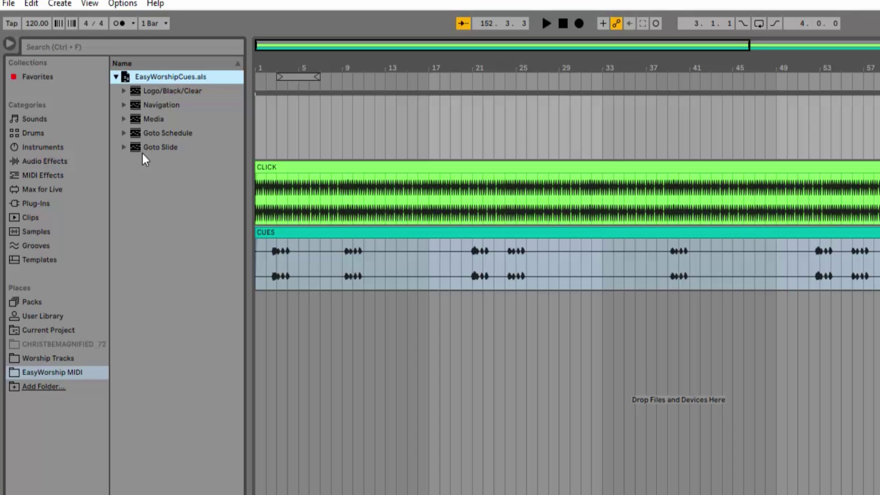
Step: Place a Goto Schedule 'Schedule #3' cue at bar 4 of the 1 MIDI track, followed by a Navigation 'Pres. Start' cue
click(123, 133)
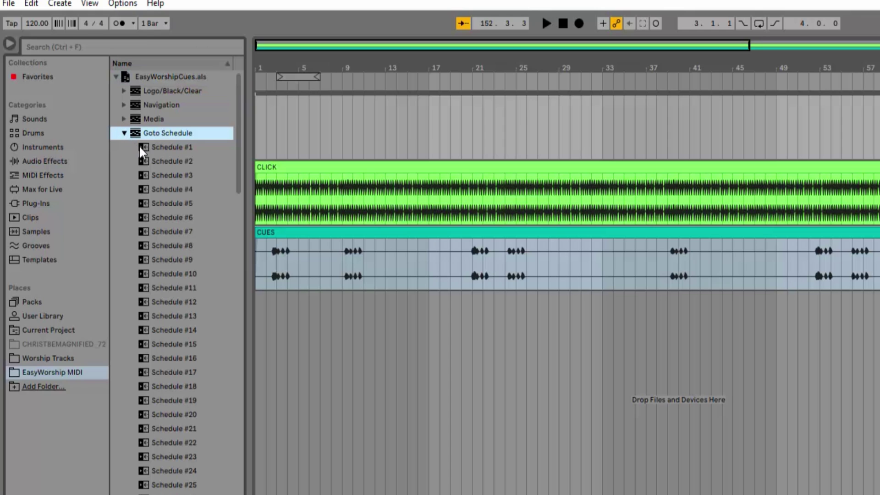
drag(158, 175, 241, 138)
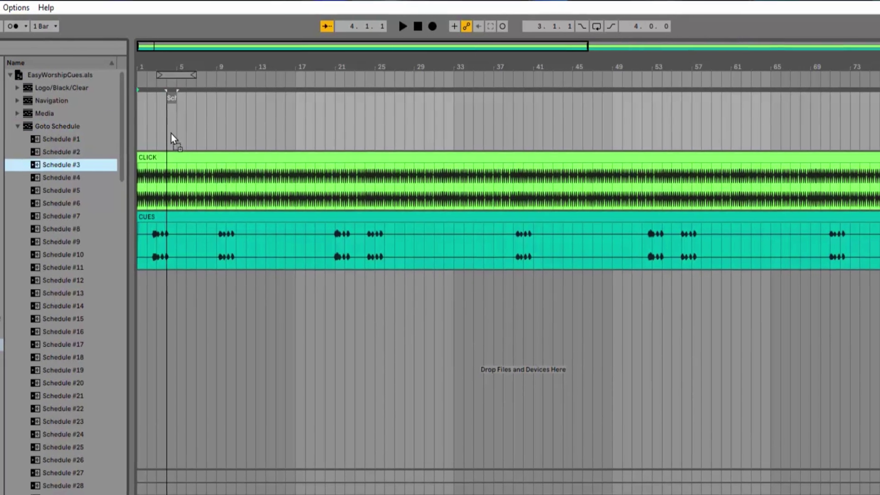
drag(168, 134, 169, 135)
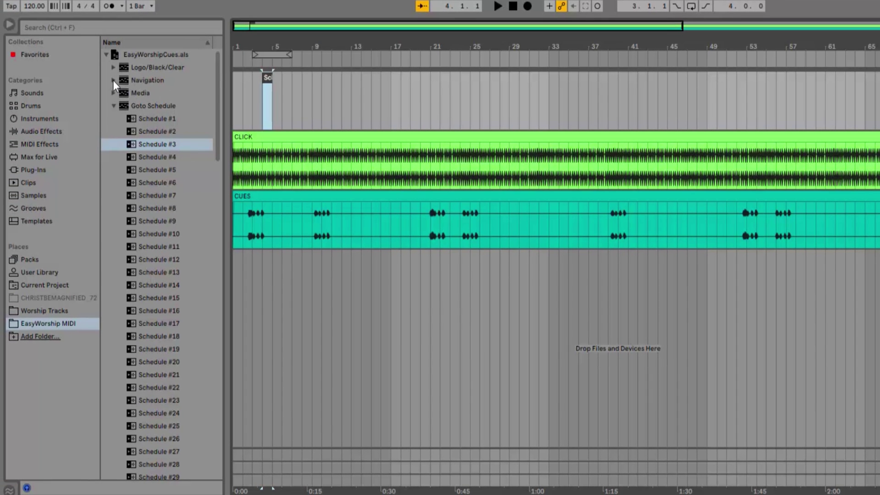
click(113, 80)
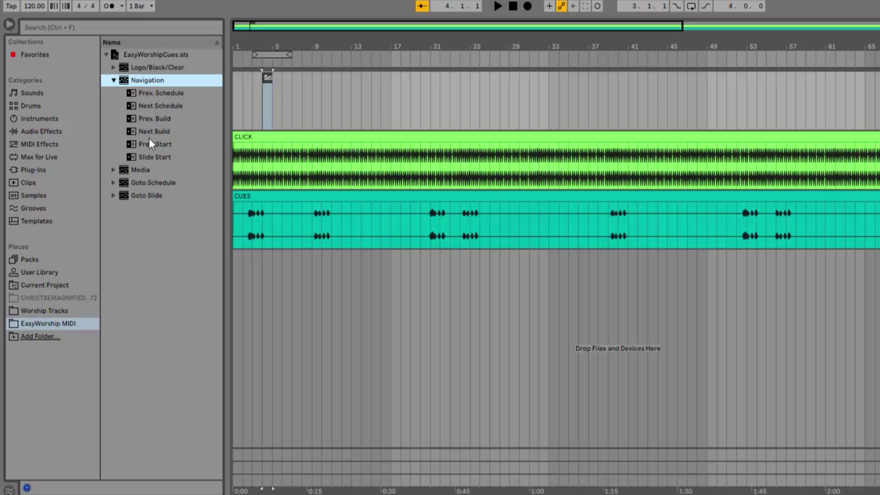
drag(149, 143, 274, 109)
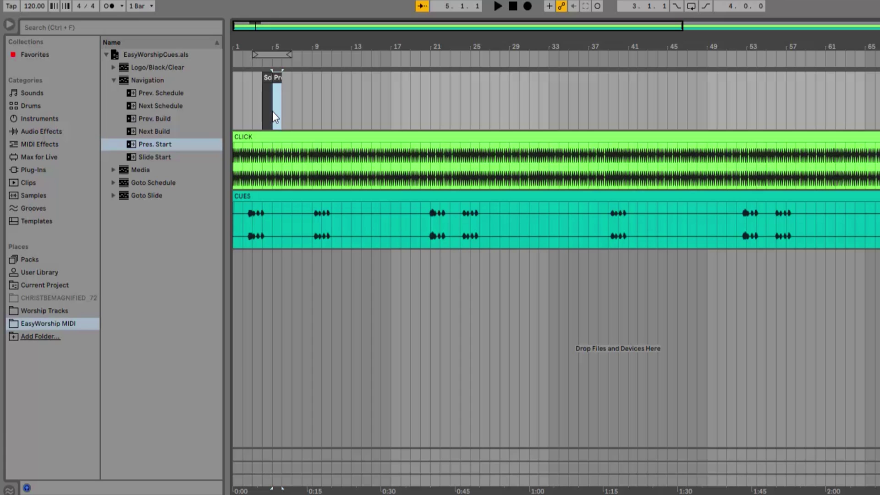
Step: Drop Goto Slide cues Slide #2 around bar 9 and Slide #3 around bar 14 on the MIDI track
click(113, 196)
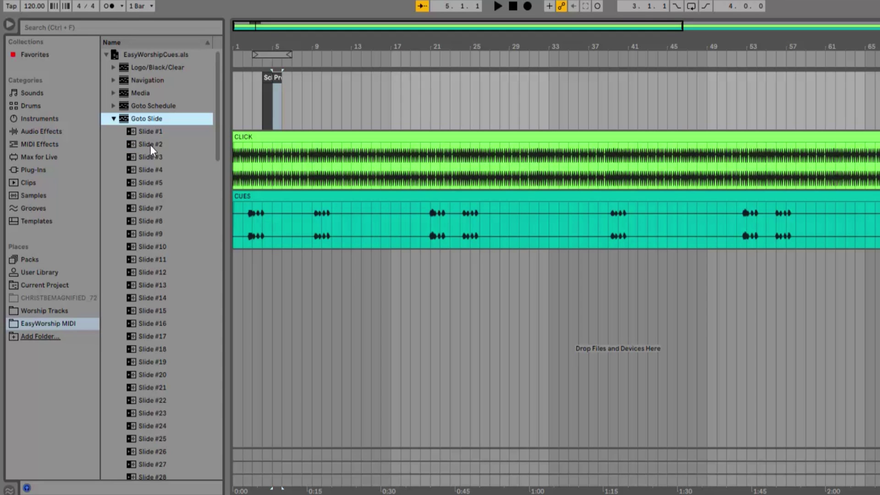
drag(151, 144, 308, 112)
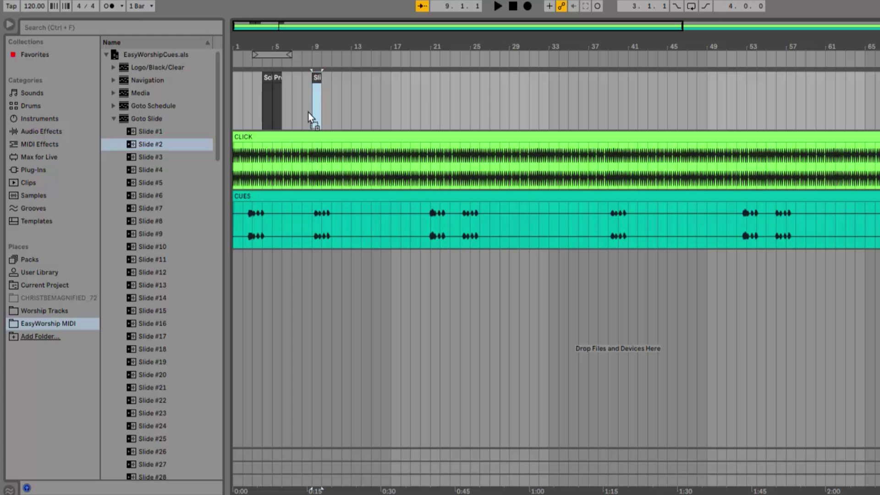
drag(160, 156, 375, 112)
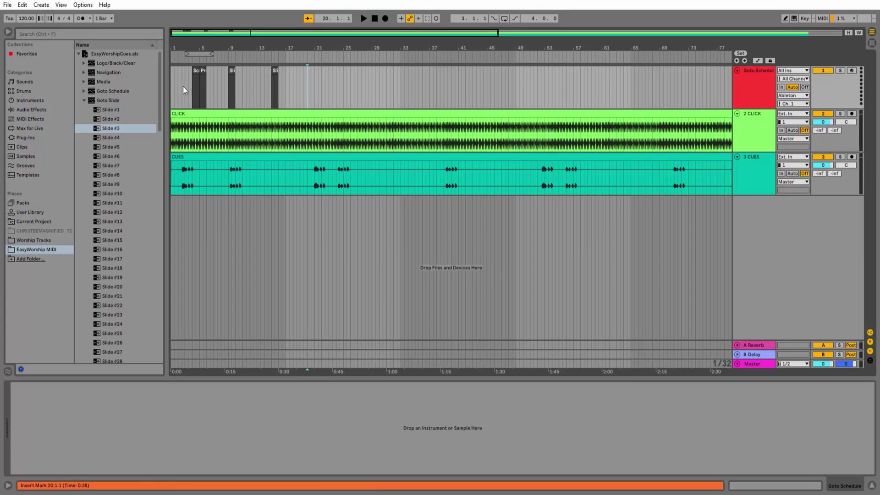
click(248, 101)
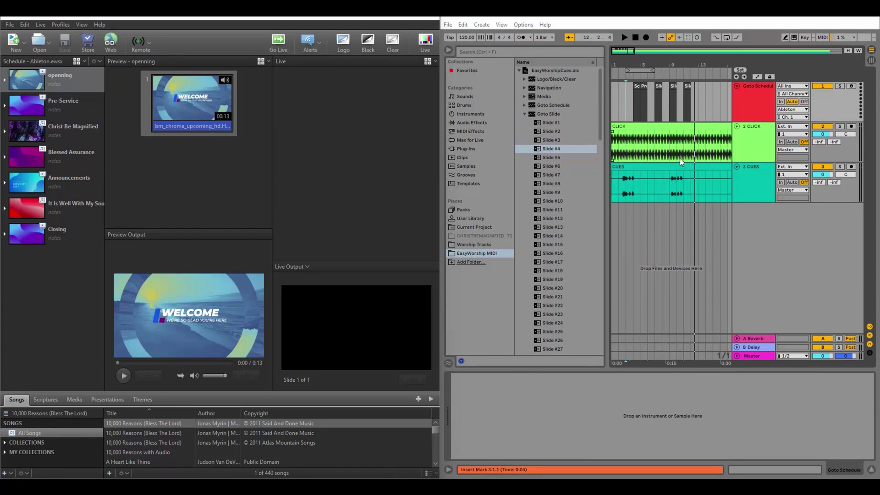
Step: Start Ableton Live playback so its MIDI cues drive EasyWorship's slides
click(623, 36)
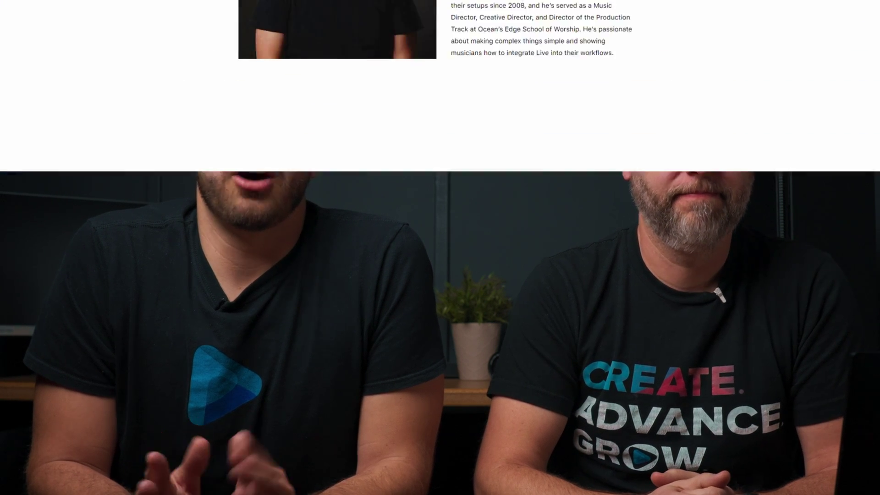
Step: Scroll the fromstudiotostage.com homepage up to the 'Run Tracks Like a Pro with Ableton Live' banner
scroll(440, 257, up, 20)
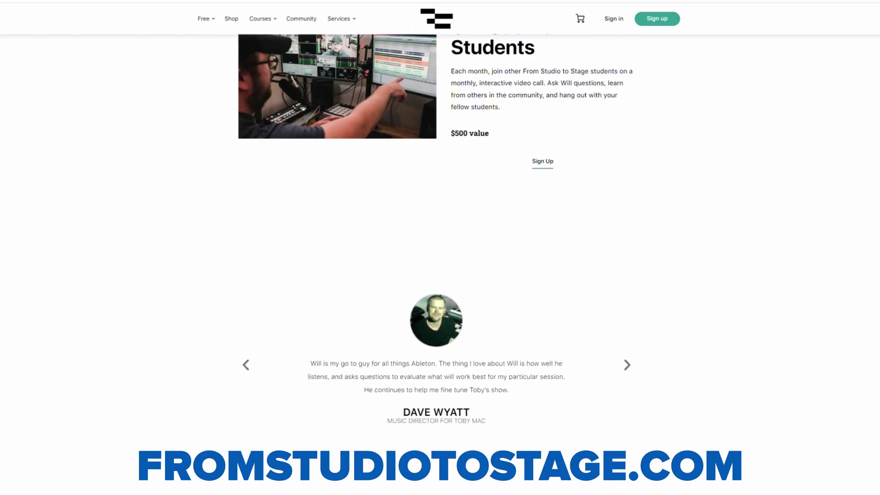
scroll(440, 264, up, 15)
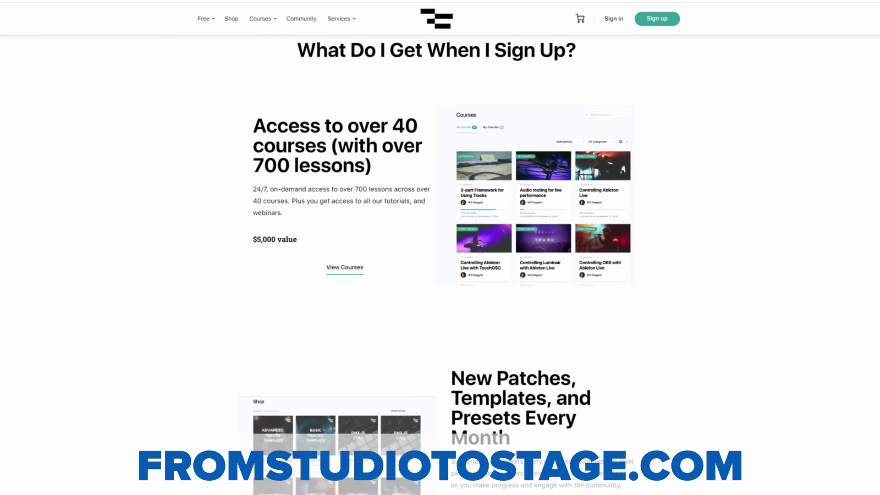
scroll(440, 264, up, 2)
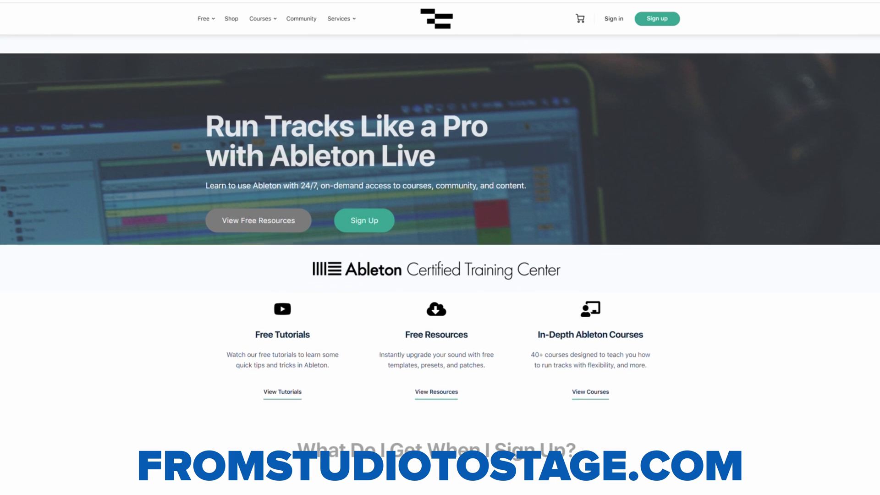